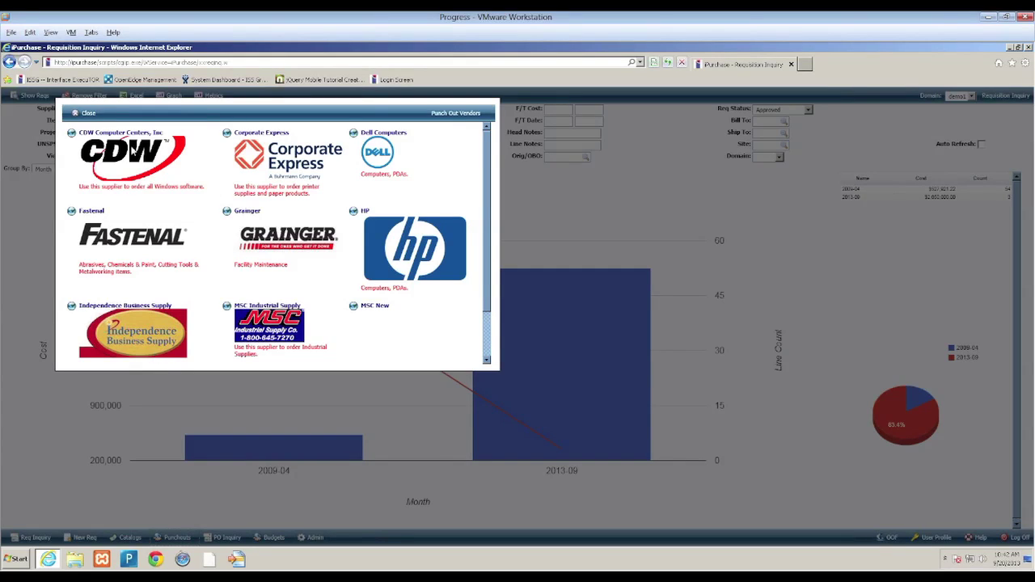
Punch out to CDW Computer Centers and add one LG 47VL10-BAA 47" display to the cart
{"action": "left_click", "coordinate": [127, 136]}
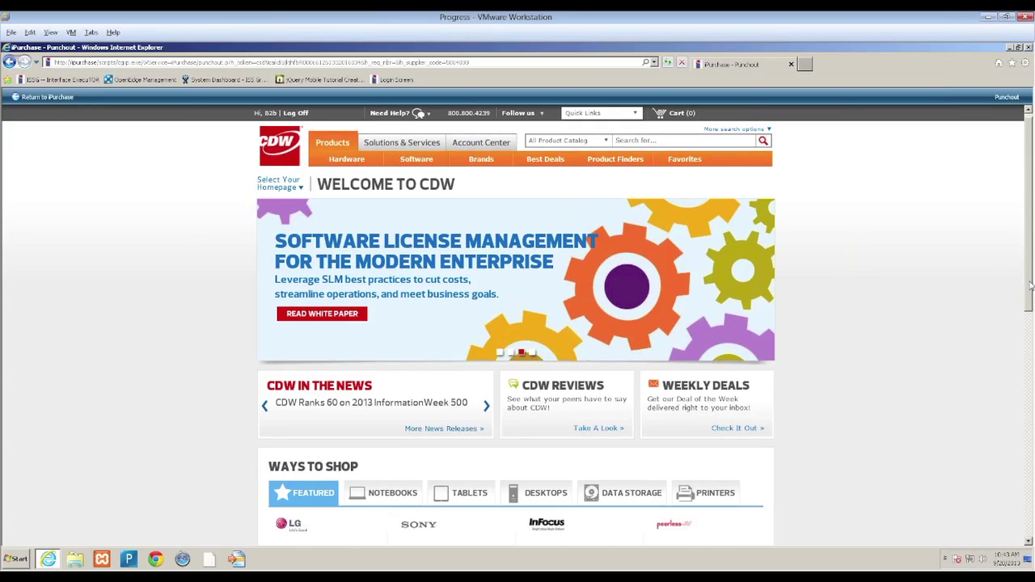
{"action": "scroll", "coordinate": [686, 380], "scroll_direction": "down", "scroll_amount": 3}
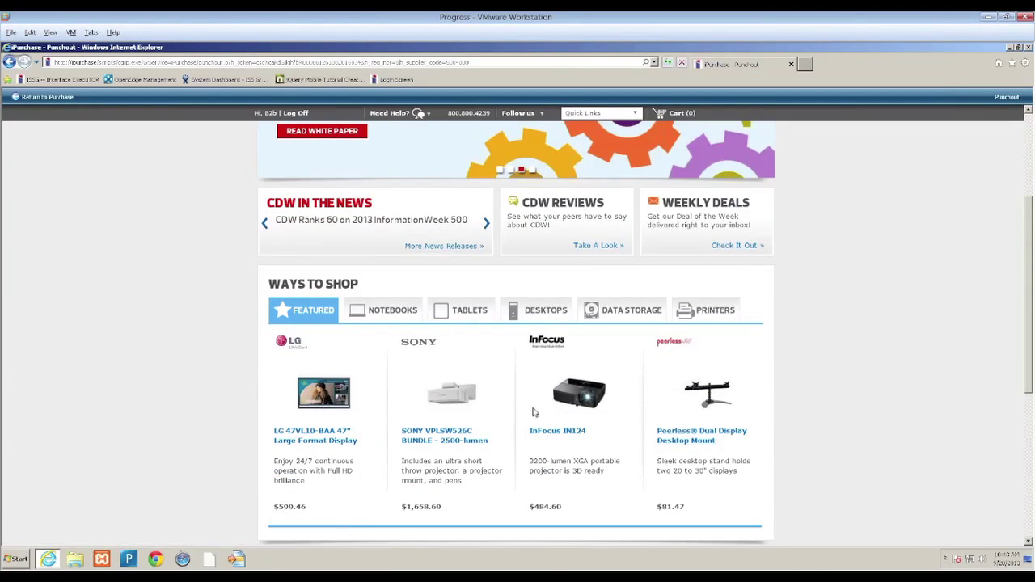
{"action": "left_click", "coordinate": [333, 407]}
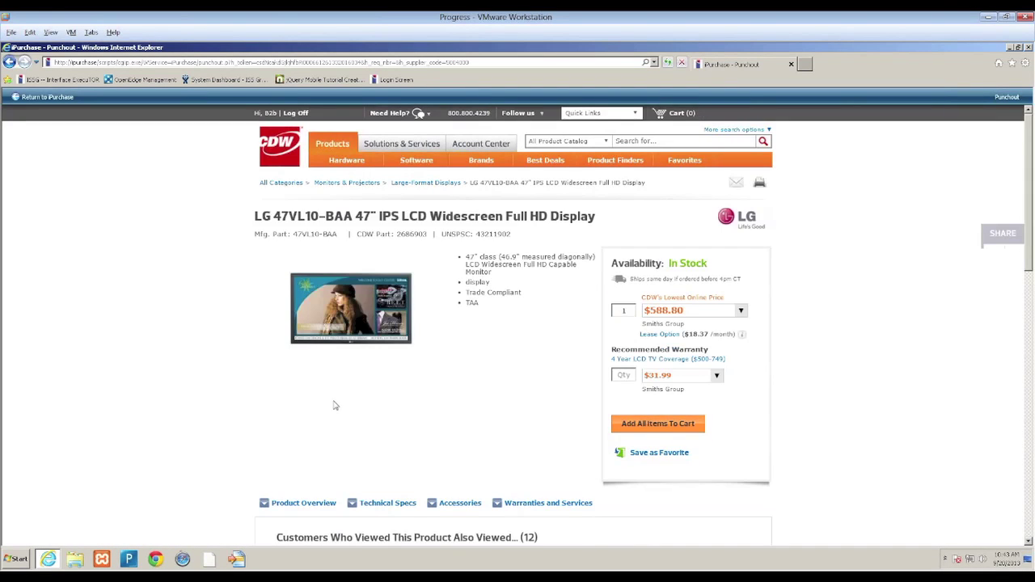
{"action": "left_click", "coordinate": [634, 424]}
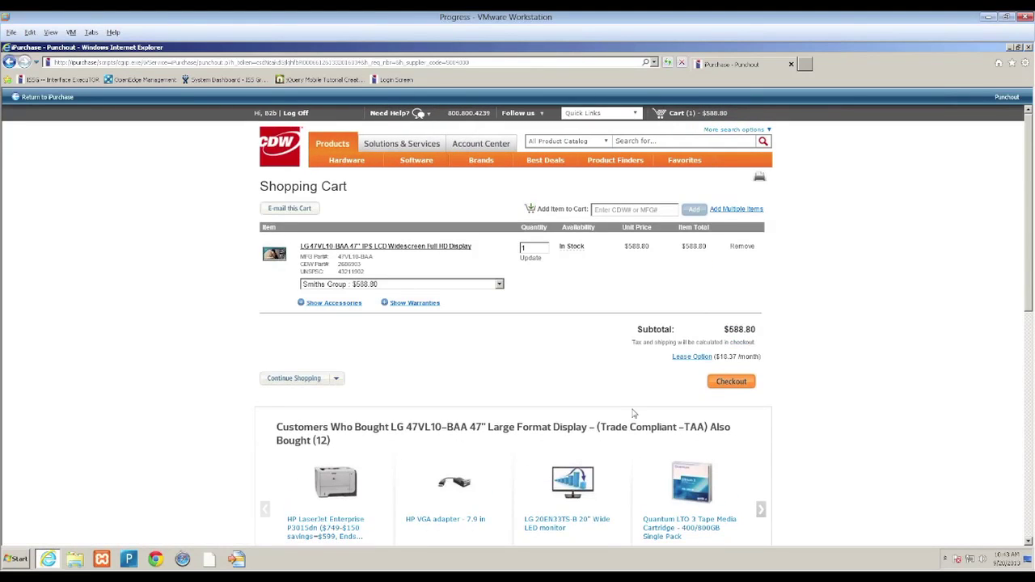
Check out the CDW cart and transfer it to an iPurchase requisition, allowing the intranet connection
{"action": "left_click", "coordinate": [721, 384]}
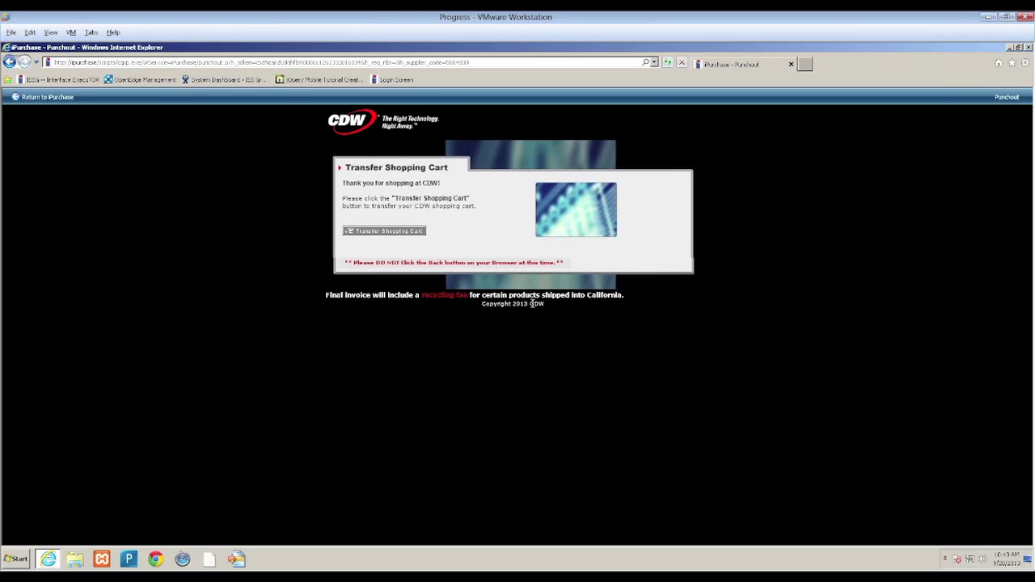
{"action": "left_click", "coordinate": [387, 233]}
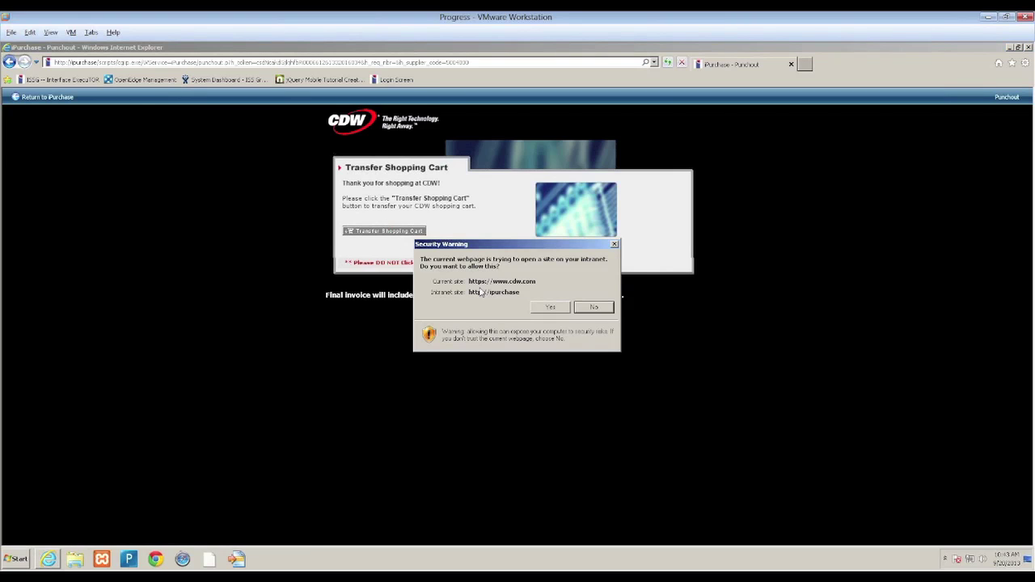
{"action": "left_click", "coordinate": [549, 313]}
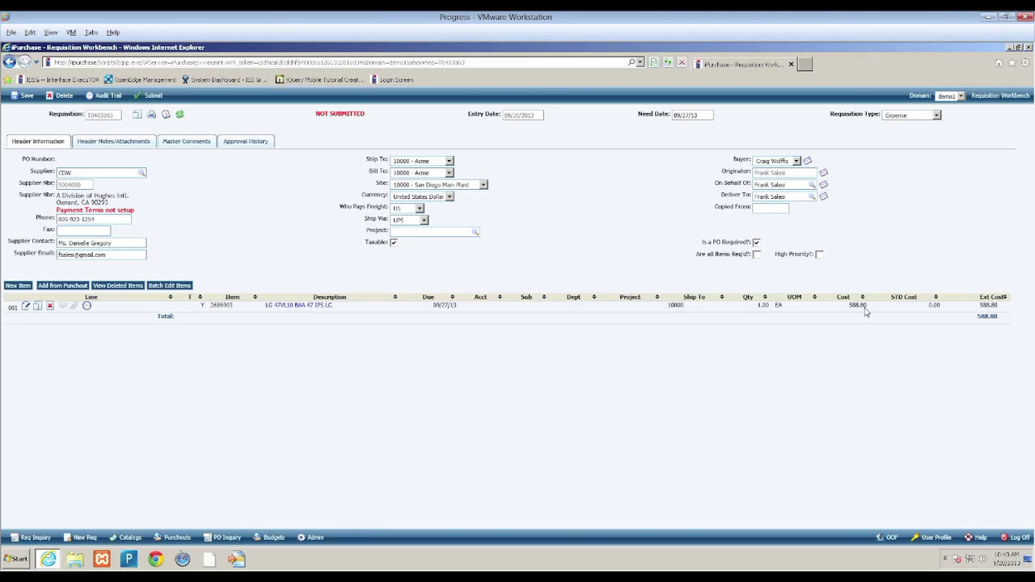
Examine the item details and UNSPSC code of the LG display's requisition line and close them
{"action": "left_click", "coordinate": [26, 305]}
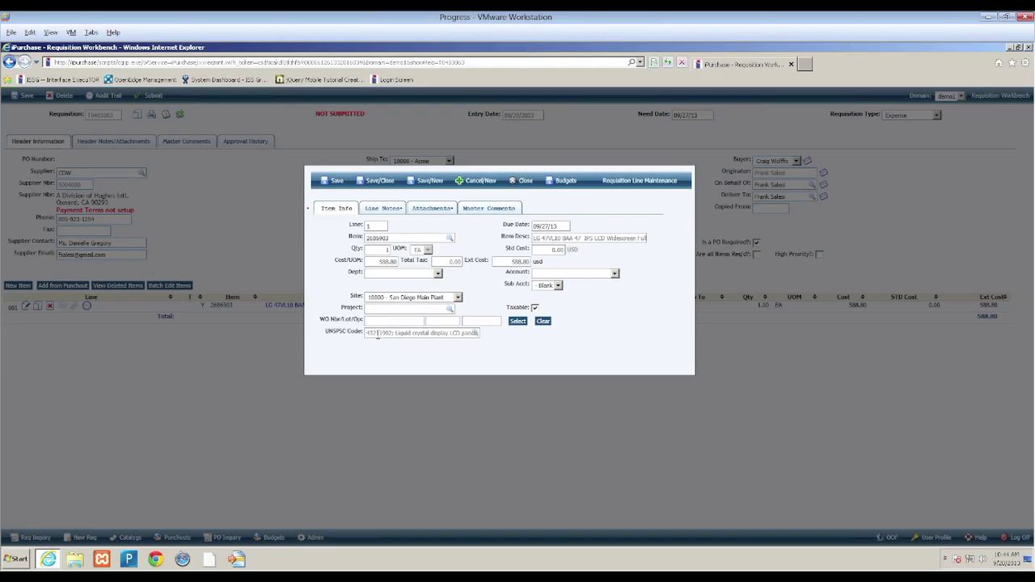
{"action": "left_click", "coordinate": [519, 181]}
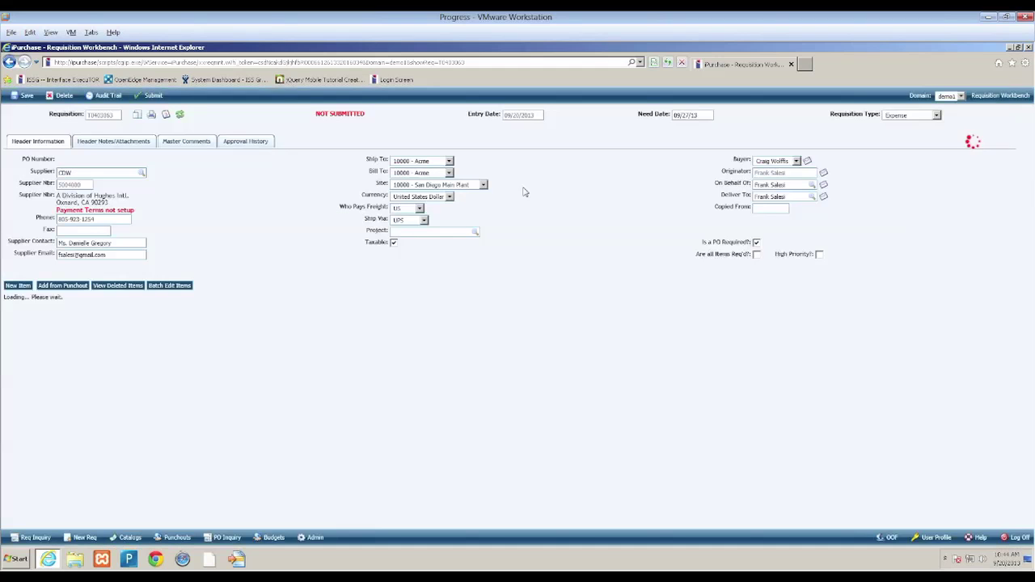
Start a new requisition line for item XYZ123 with the description Xerox
{"action": "left_click", "coordinate": [28, 287]}
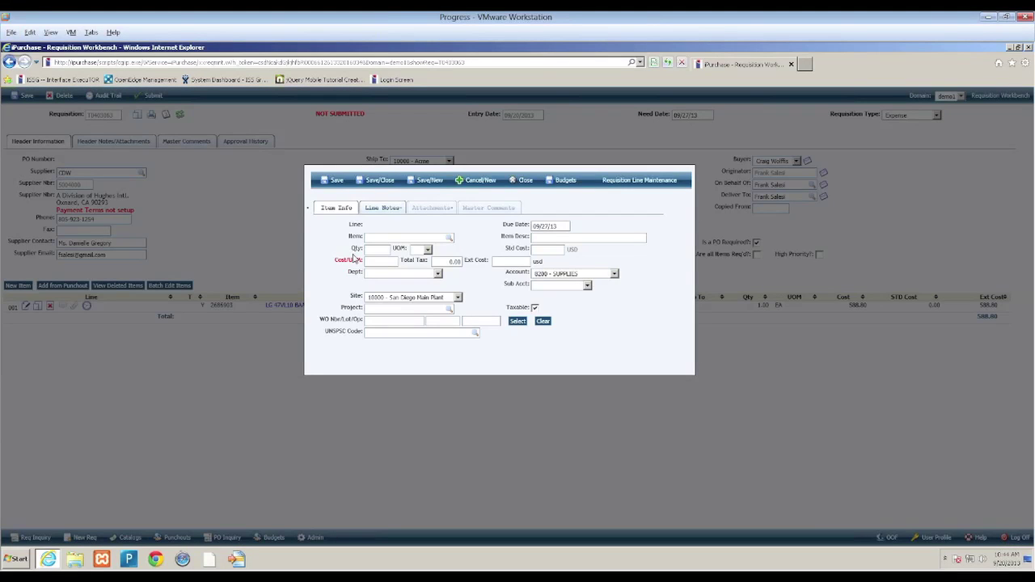
{"action": "left_click", "coordinate": [379, 239]}
{"action": "type", "text": "XYZ12"}
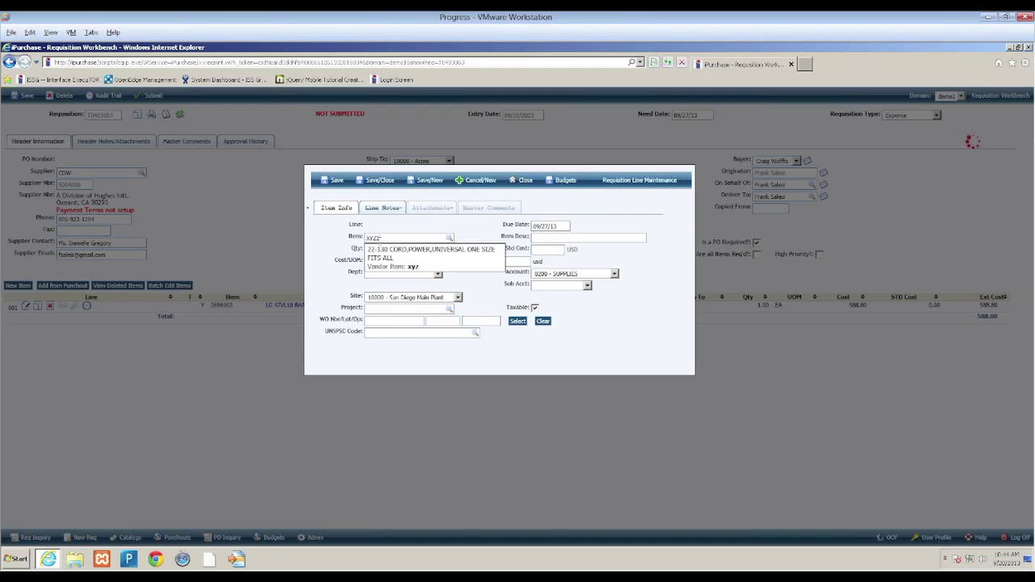
{"action": "type", "text": "3"}
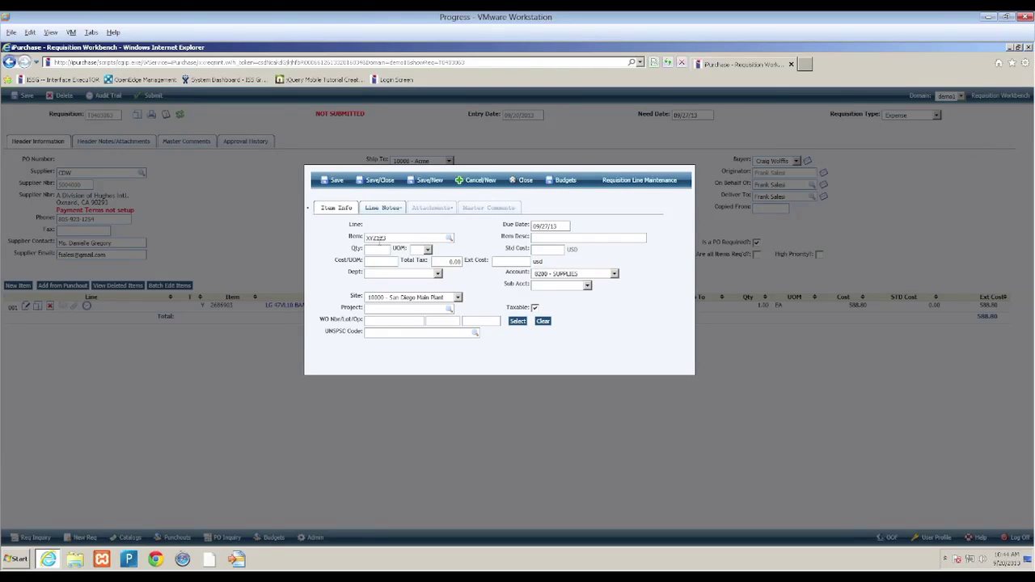
{"action": "key", "text": "Tab"}
Find photocopier among the UNSPSC codes, assign 44101501: Photocopiers to the new line, and close the line without saving
{"action": "type", "text": "photocopier"}
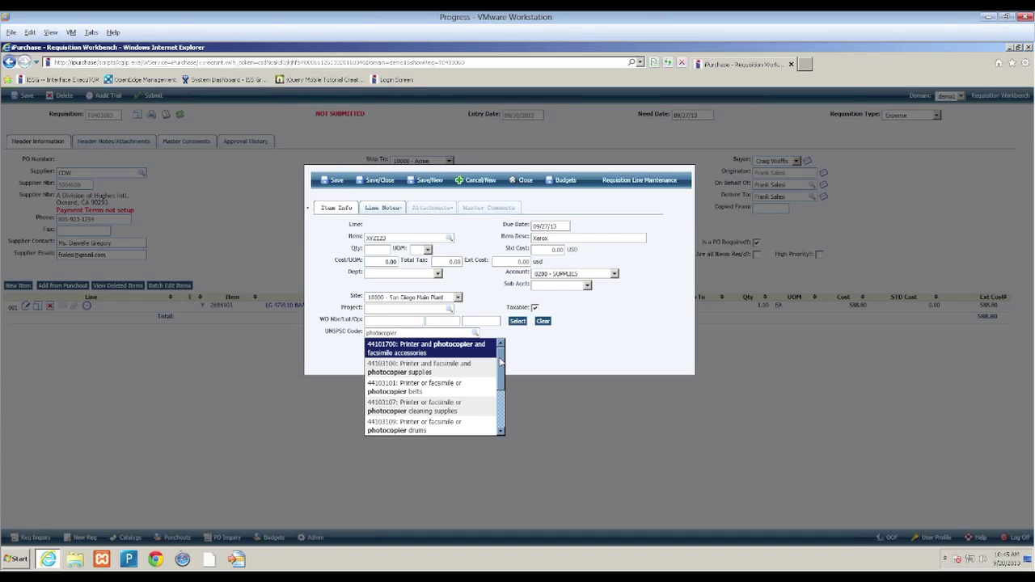
{"action": "left_click_drag", "start_coordinate": [500, 361], "coordinate": [501, 400]}
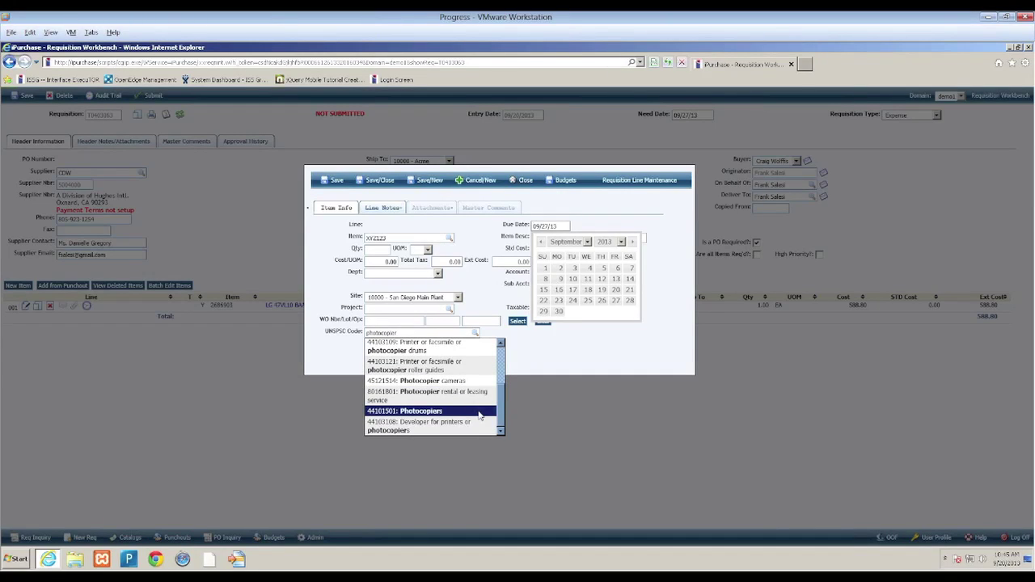
{"action": "left_click", "coordinate": [480, 412]}
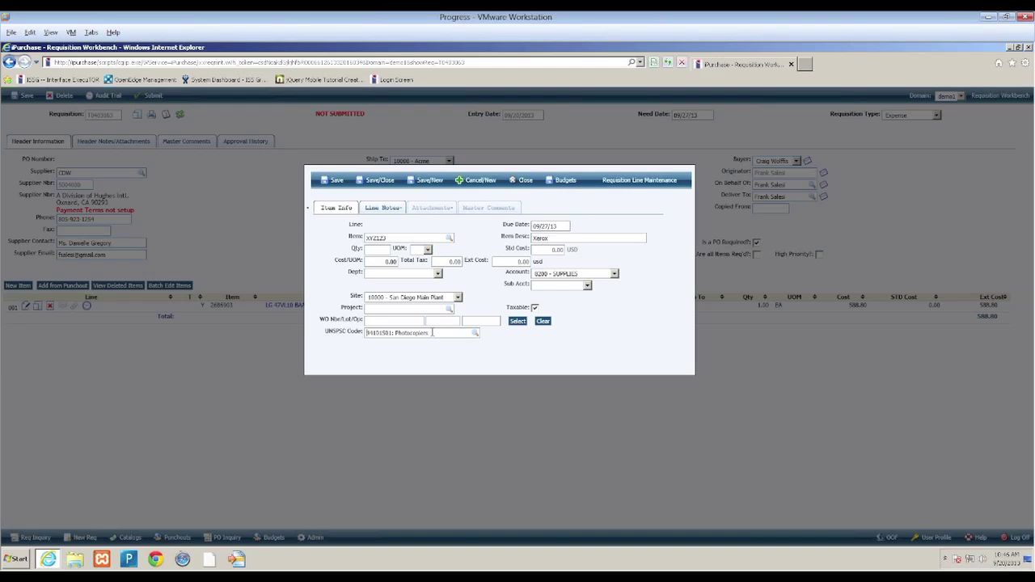
{"action": "left_click", "coordinate": [521, 180]}
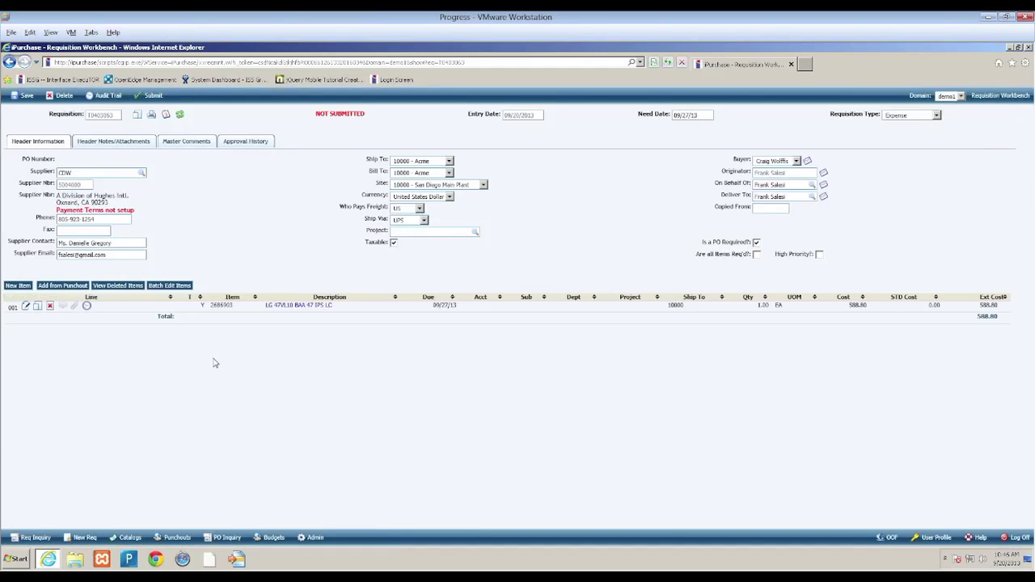
Open the catalog inquiry and filter the items to the Cleaning Equipment and Supplies segment
{"action": "left_click", "coordinate": [140, 537]}
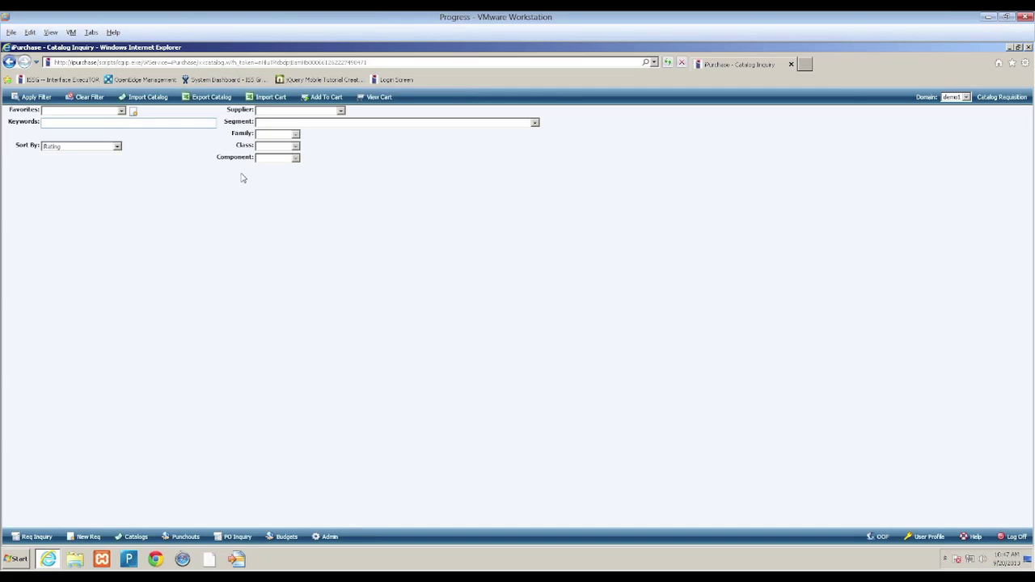
{"action": "left_click", "coordinate": [285, 122]}
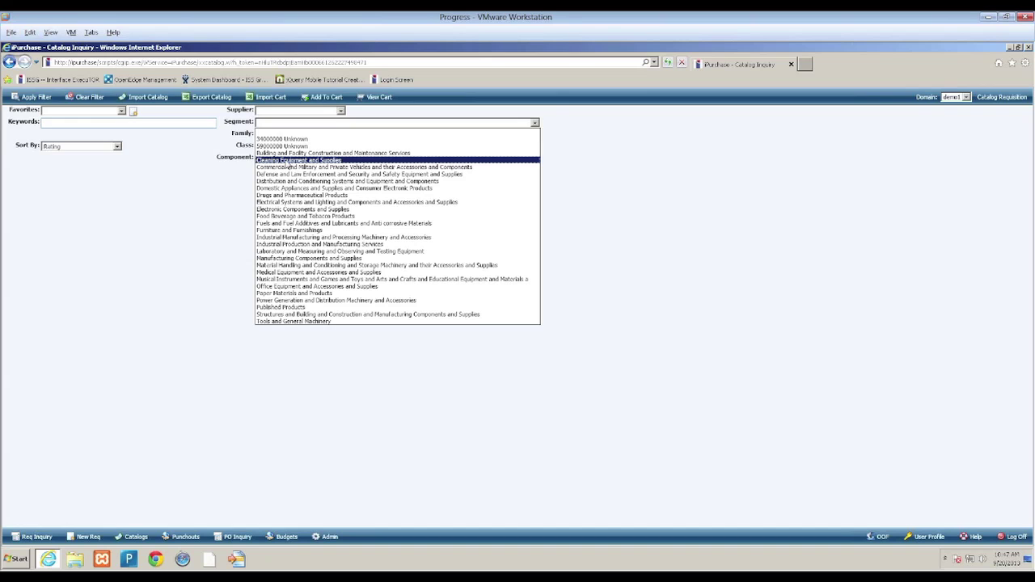
{"action": "left_click", "coordinate": [287, 160]}
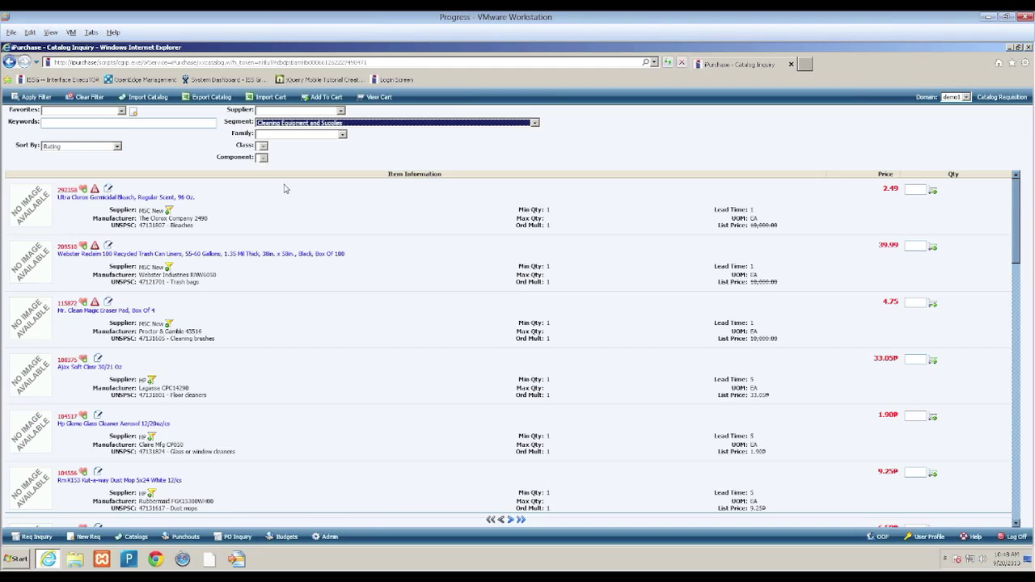
Compare the leading UNSPSC digits of the listed items and narrow the catalog to the Cleaning and janitorial supplies family
{"action": "left_click", "coordinate": [142, 230]}
{"action": "mouse_move", "coordinate": [129, 227]}
{"action": "left_mouse_down"}
{"action": "mouse_move", "coordinate": [114, 226]}
{"action": "mouse_move", "coordinate": [145, 229]}
{"action": "left_mouse_up"}
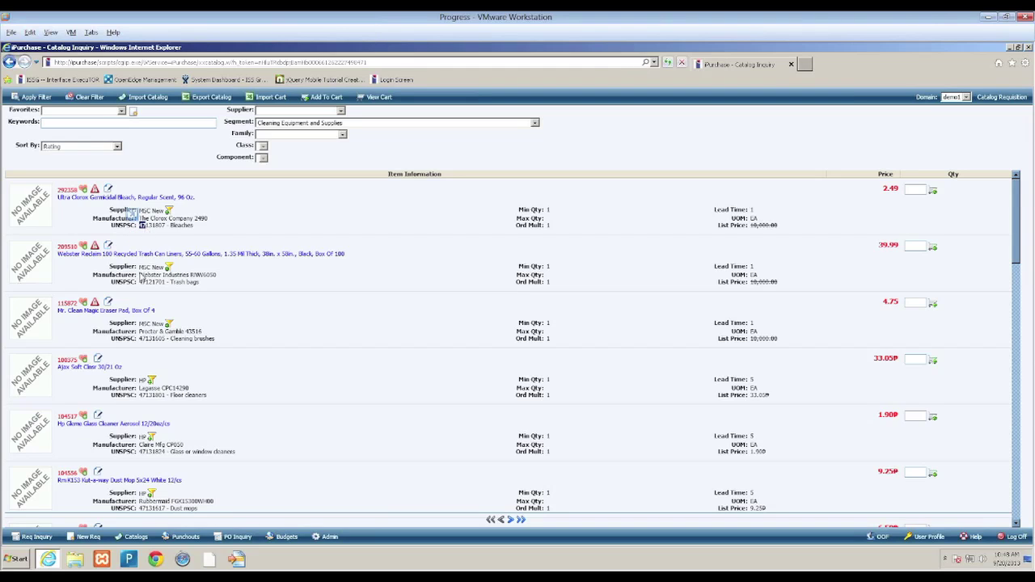
{"action": "double_click", "coordinate": [144, 283]}
{"action": "left_click_drag", "start_coordinate": [146, 288], "coordinate": [277, 134]}
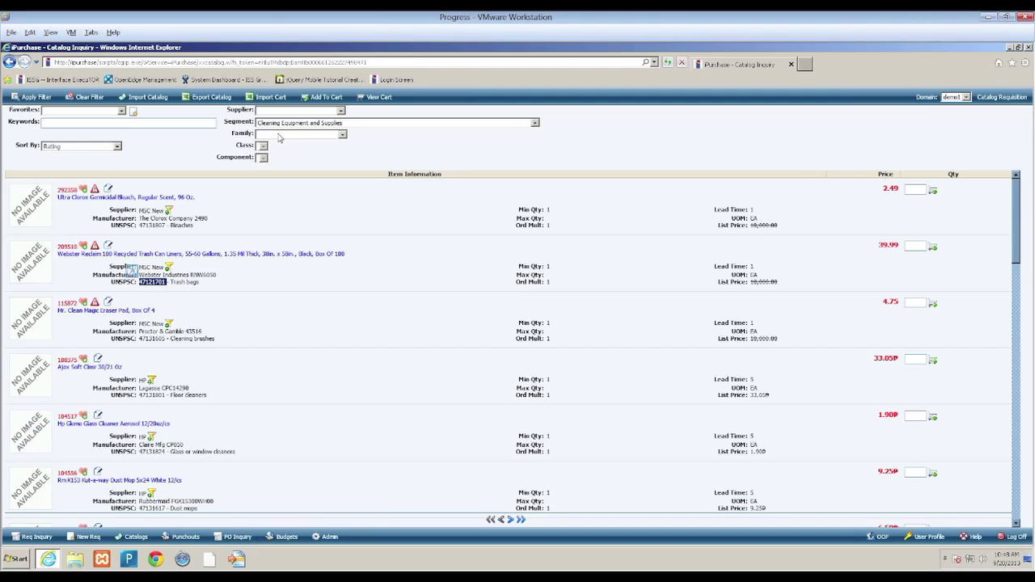
{"action": "left_click", "coordinate": [279, 136]}
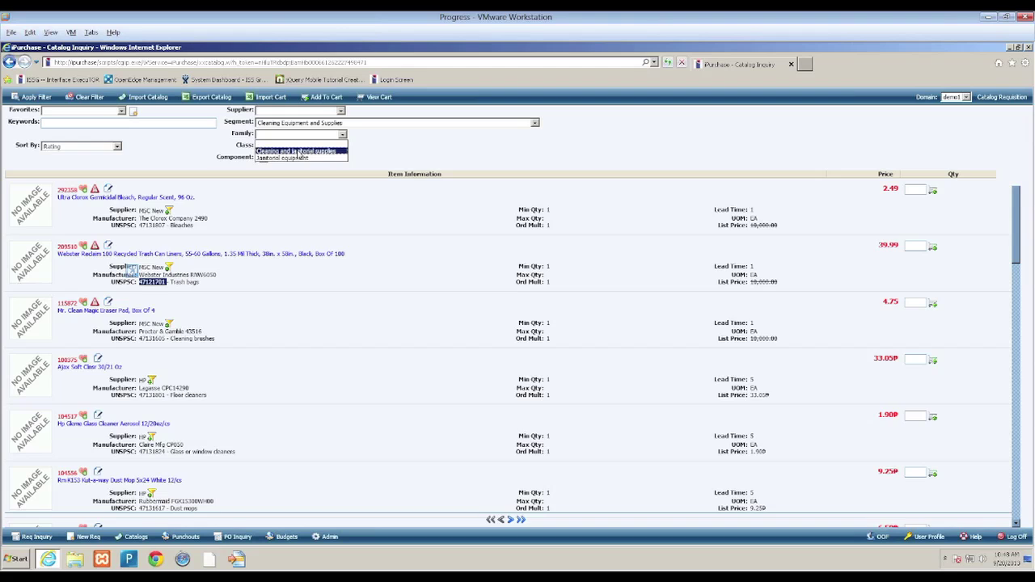
{"action": "left_click", "coordinate": [297, 151]}
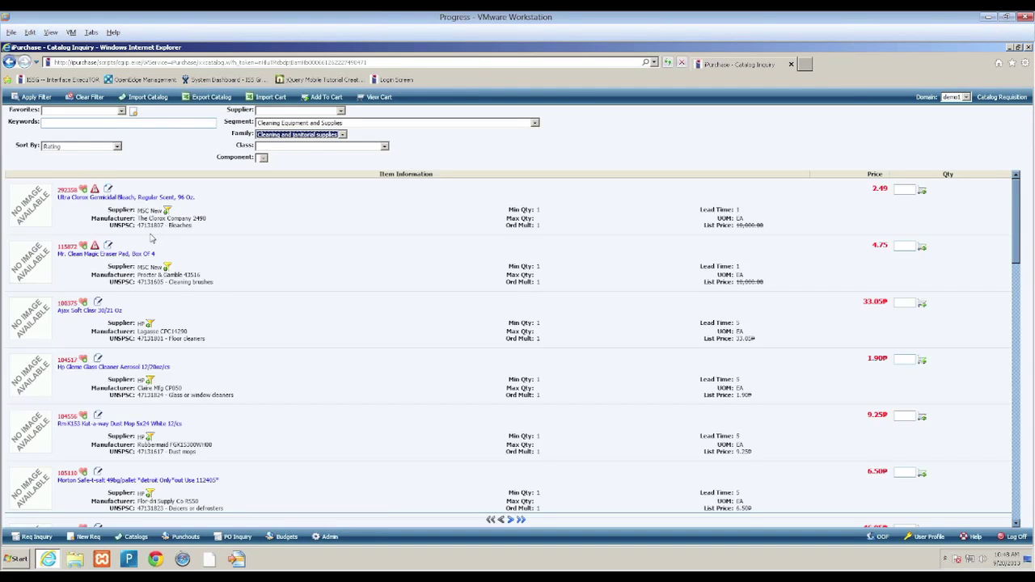
Highlight the first four UNSPSC digits of the Clorox bleach and restrict the catalog to the Cleaning and disinfecting solutions class
{"action": "left_click", "coordinate": [141, 228]}
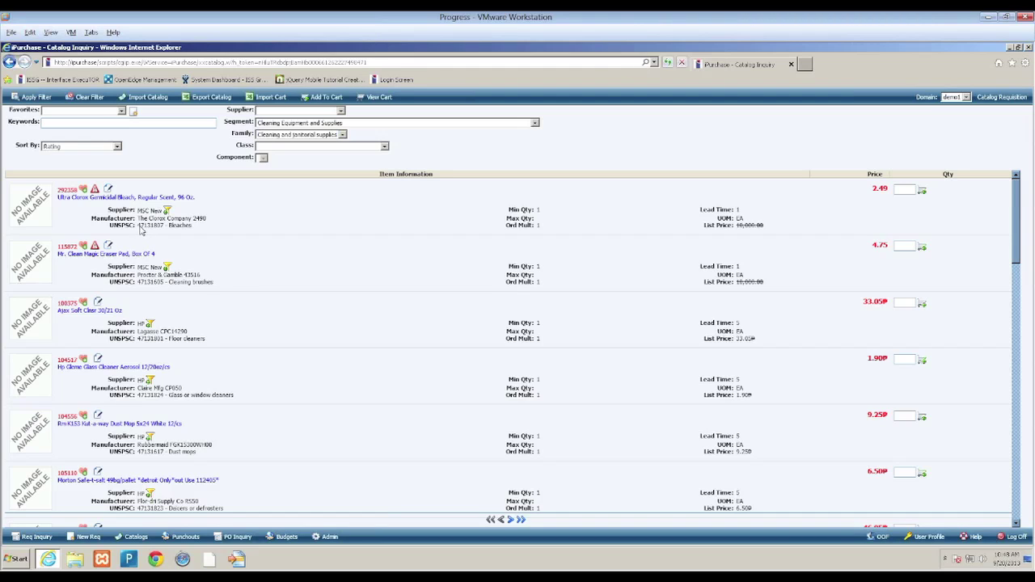
{"action": "left_click_drag", "start_coordinate": [137, 225], "coordinate": [247, 148]}
{"action": "left_click", "coordinate": [259, 148]}
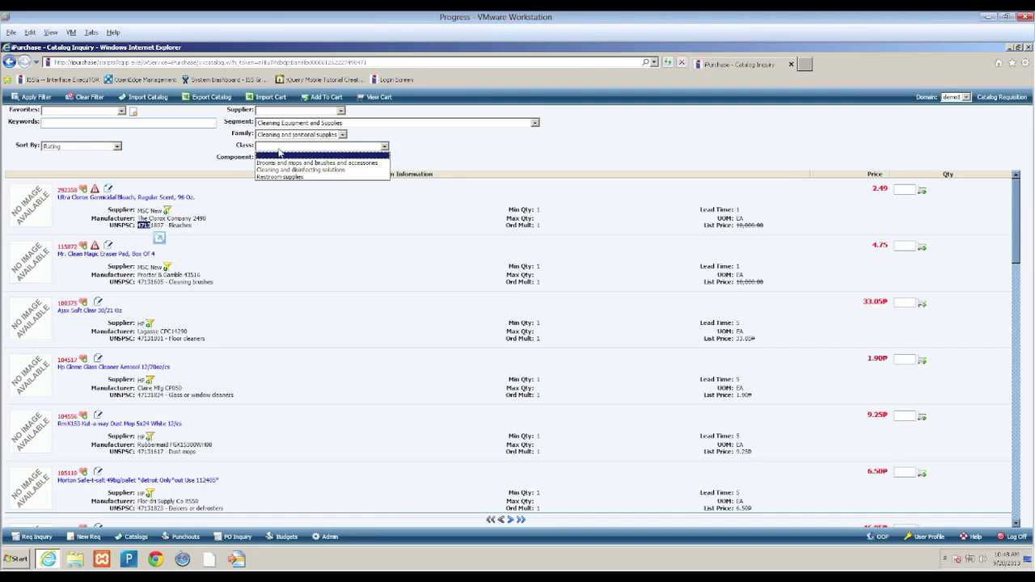
{"action": "left_click", "coordinate": [318, 169]}
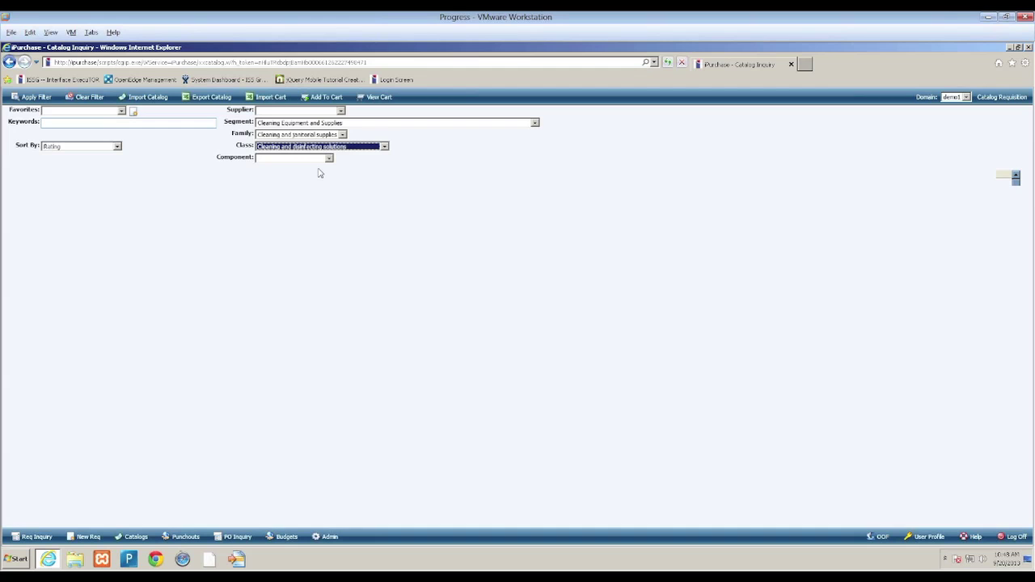
Highlight the first six UNSPSC digits of the Clorox bleach and limit the catalog to the Bleaches component
{"action": "left_click_drag", "start_coordinate": [138, 226], "coordinate": [157, 226]}
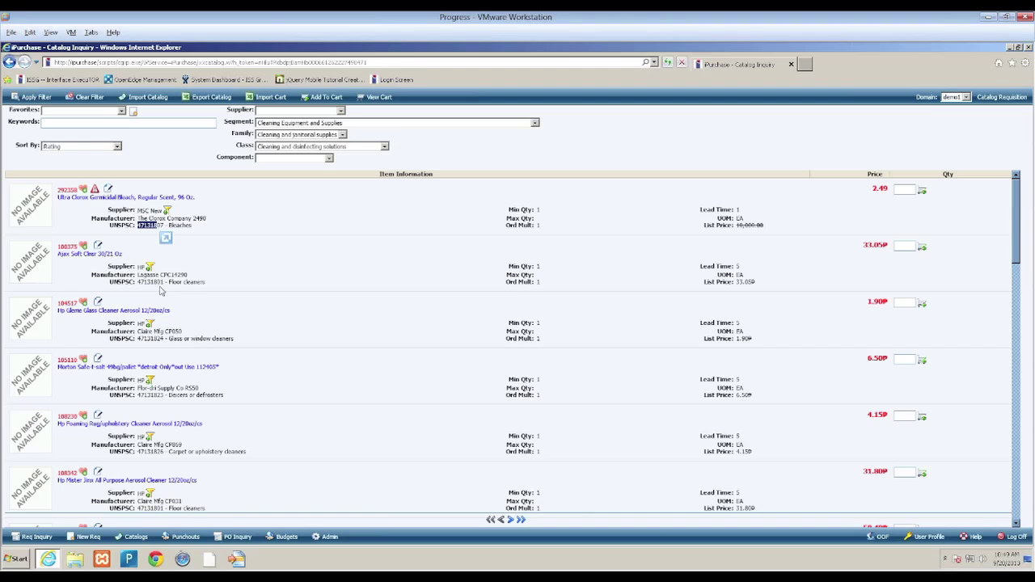
{"action": "left_click", "coordinate": [266, 160]}
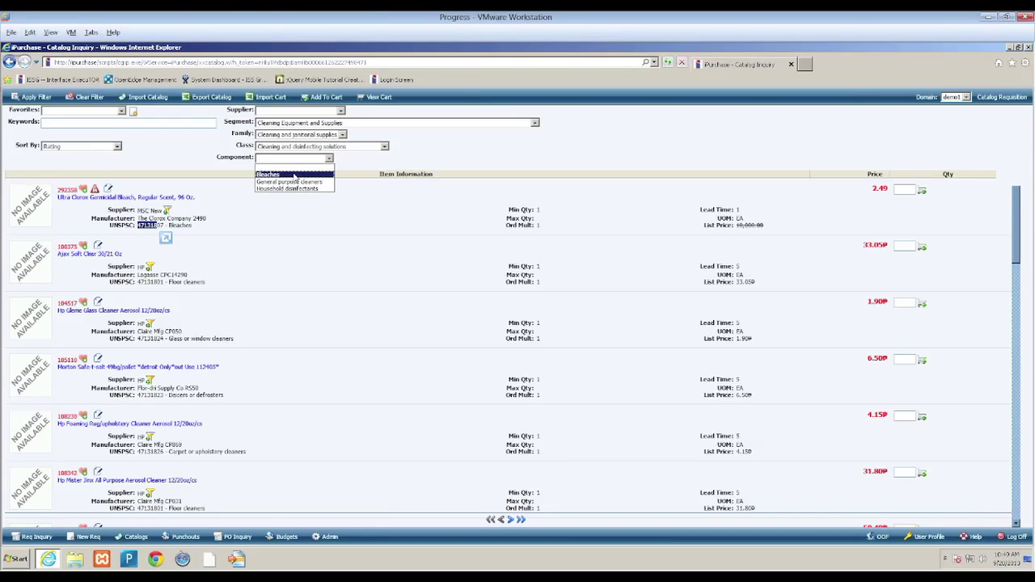
{"action": "left_click", "coordinate": [294, 175]}
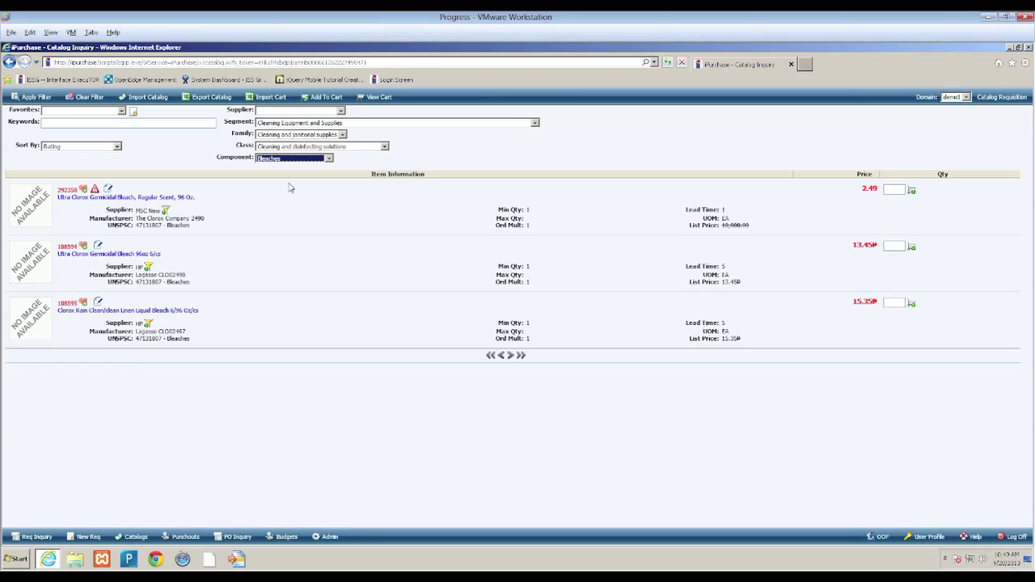
Go to the requisition inquiry, remove all its filters, and graph the listed requisitions
{"action": "left_click", "coordinate": [51, 534]}
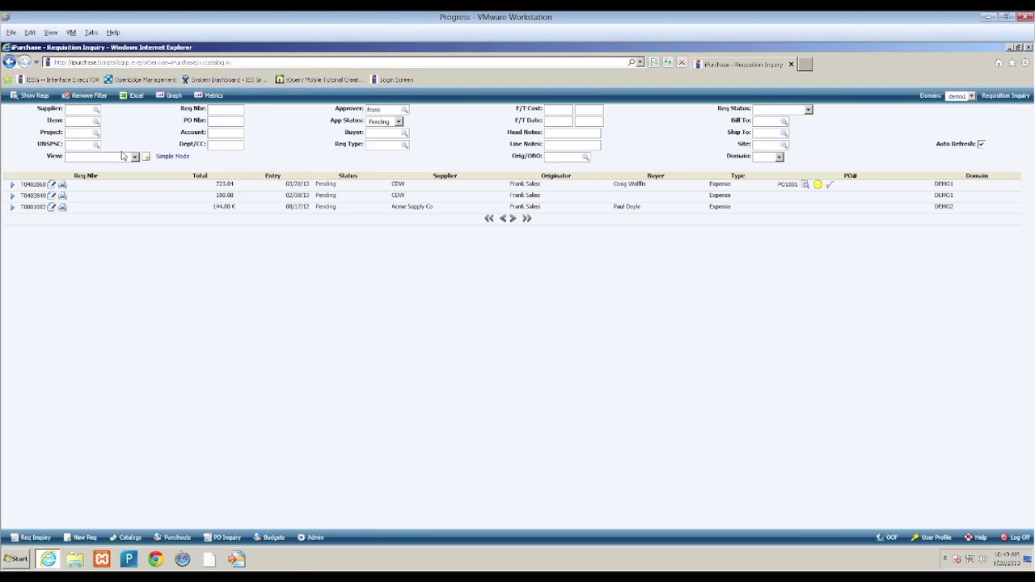
{"action": "left_click", "coordinate": [98, 101]}
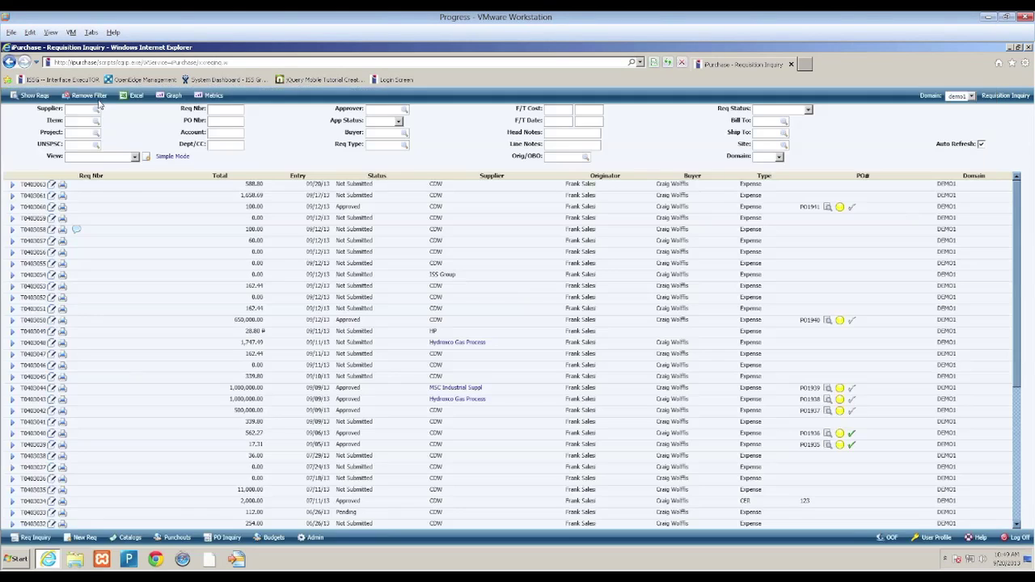
{"action": "left_click", "coordinate": [172, 95]}
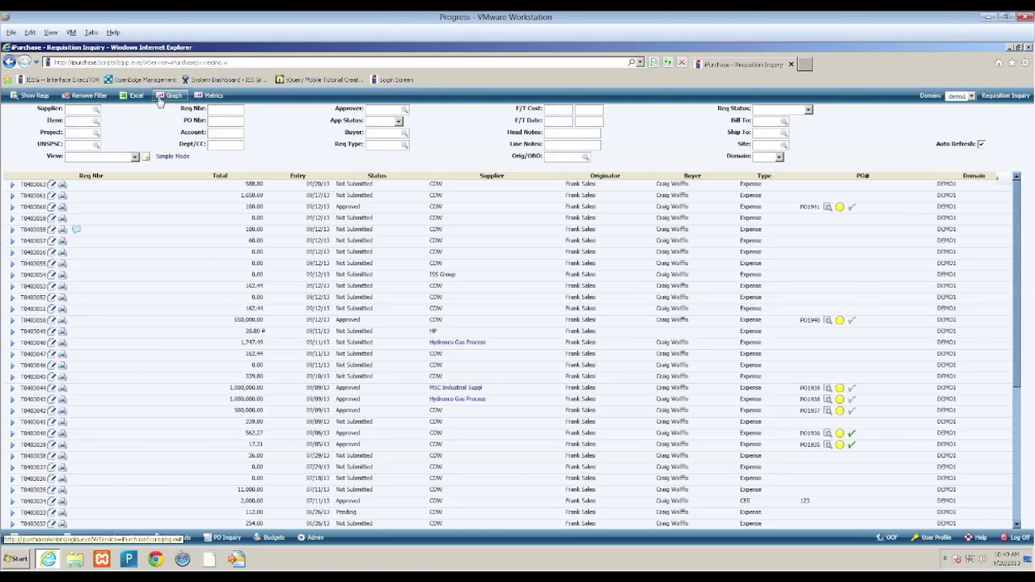